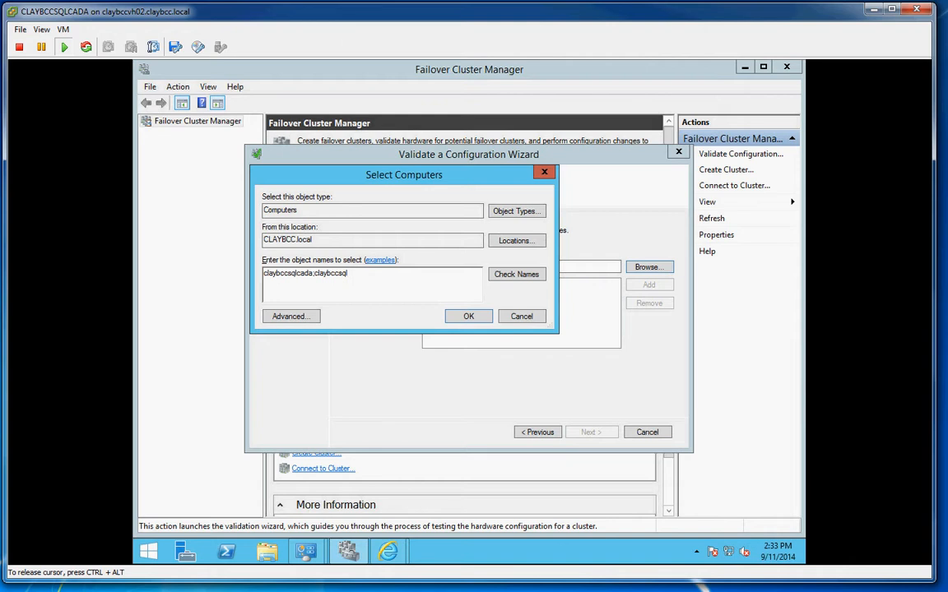
# - Add servers CLAYBCCSQLCADA and CLAYBCCSQLCADB to the validation wizard and run all recommended tests
pyautogui.press('Return')
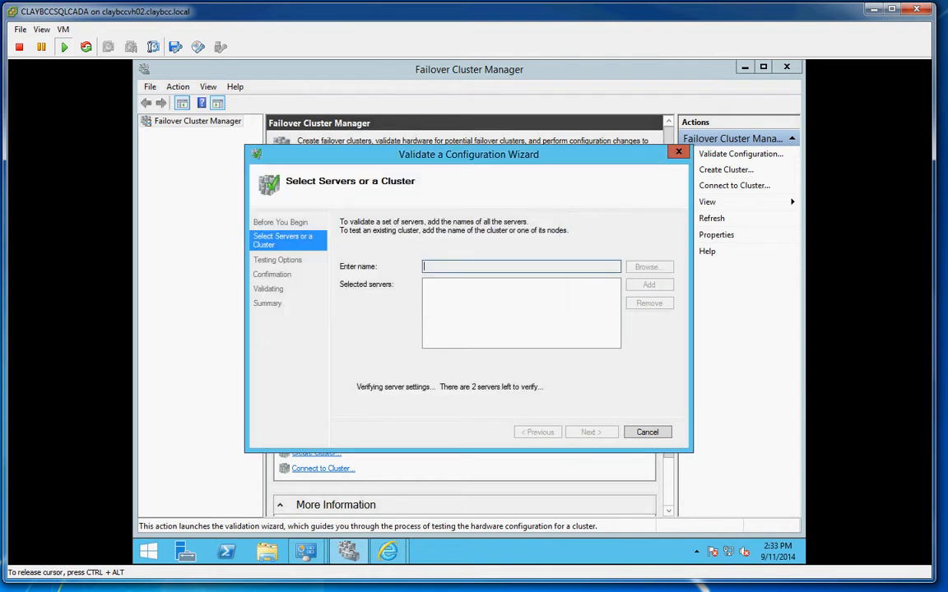
pyautogui.click(581, 434)
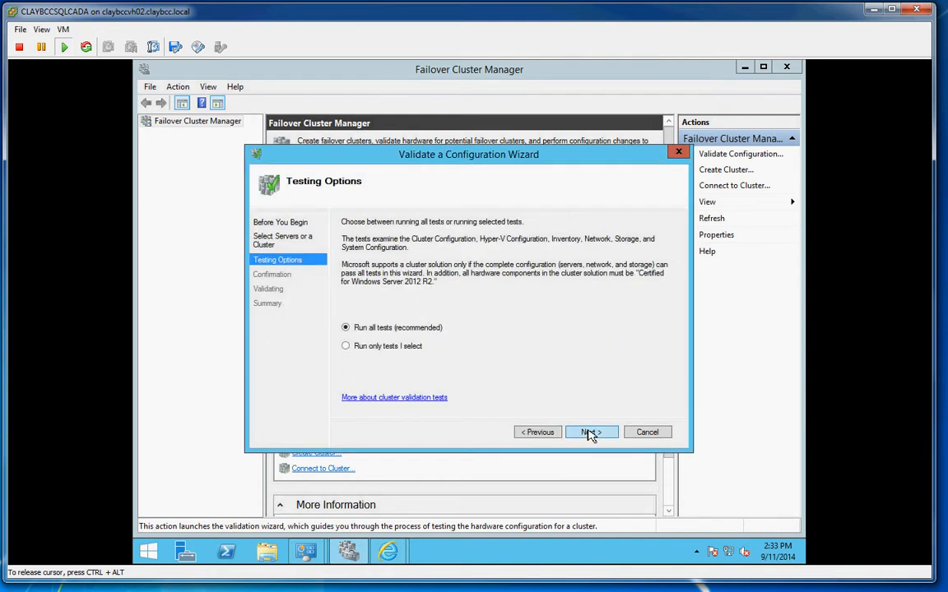
pyautogui.press('Return')
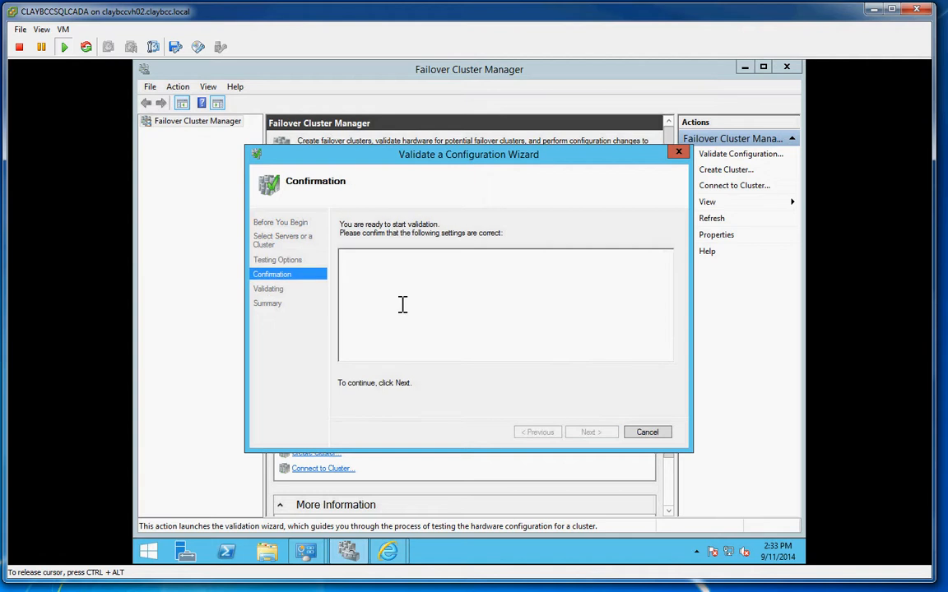
pyautogui.click(607, 434)
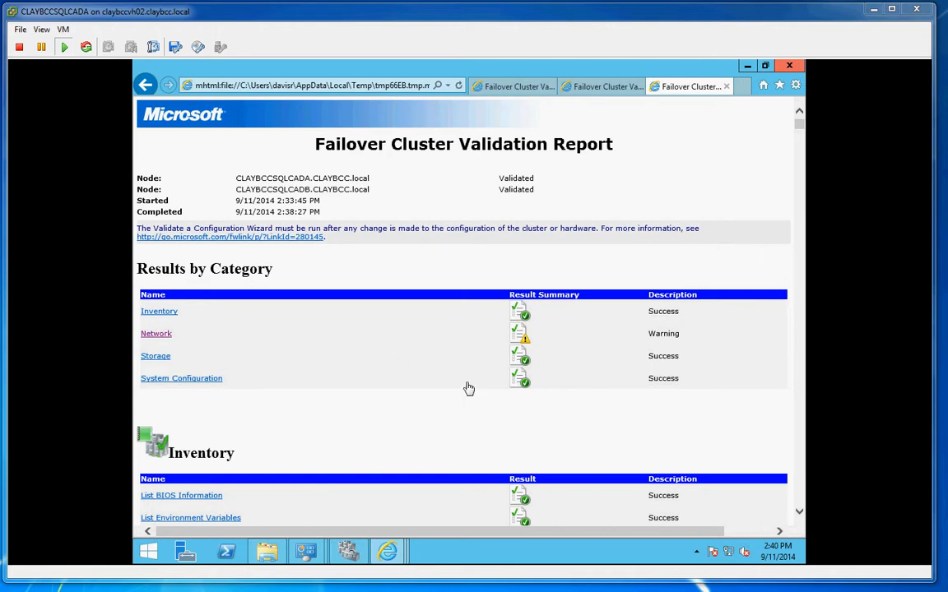
# - Examine the Validate Network Communication details in the Network category of the validation report
pyautogui.click(157, 337)
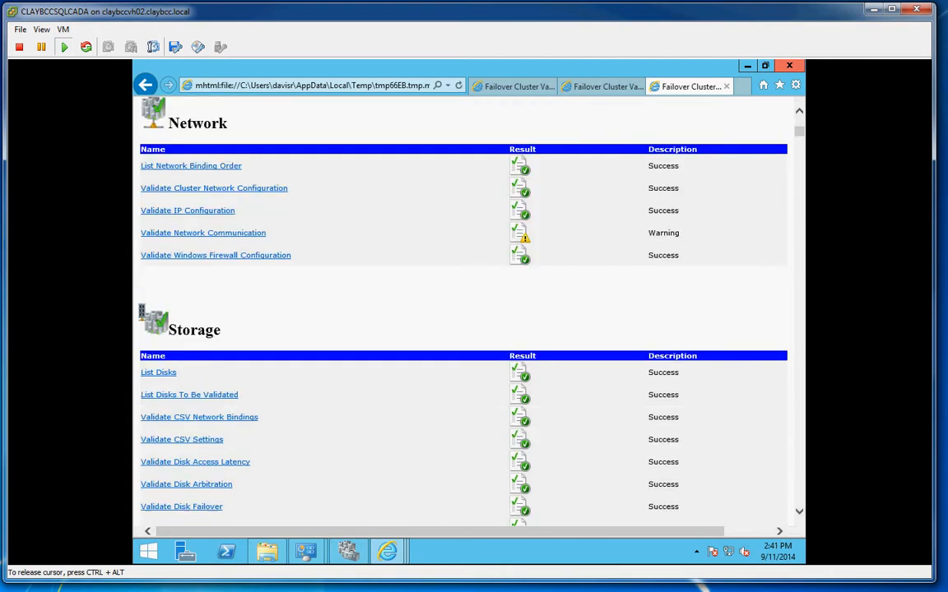
pyautogui.click(188, 234)
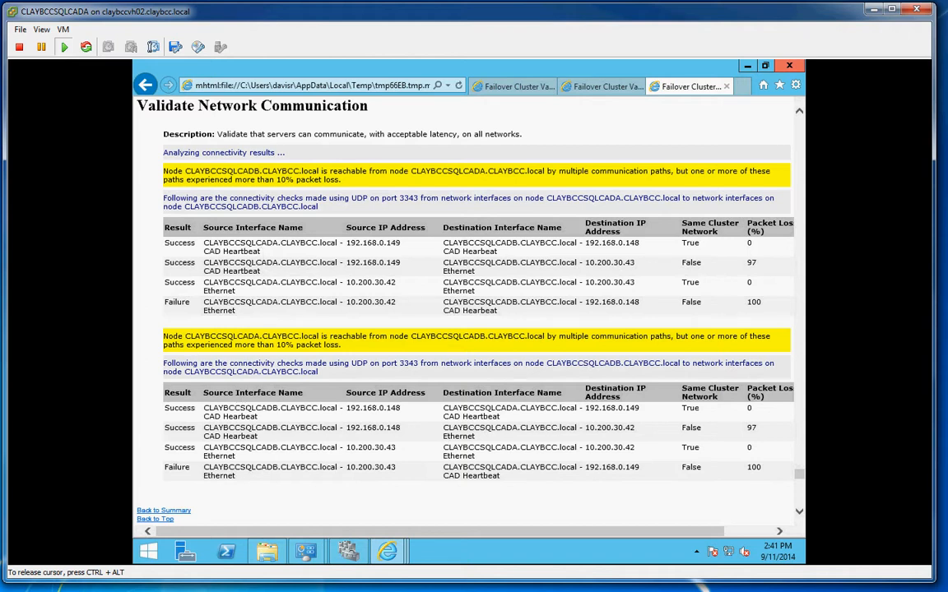
pyautogui.doubleClick(356, 304)
pyautogui.moveTo(582, 305); pyautogui.dragTo(605, 308)
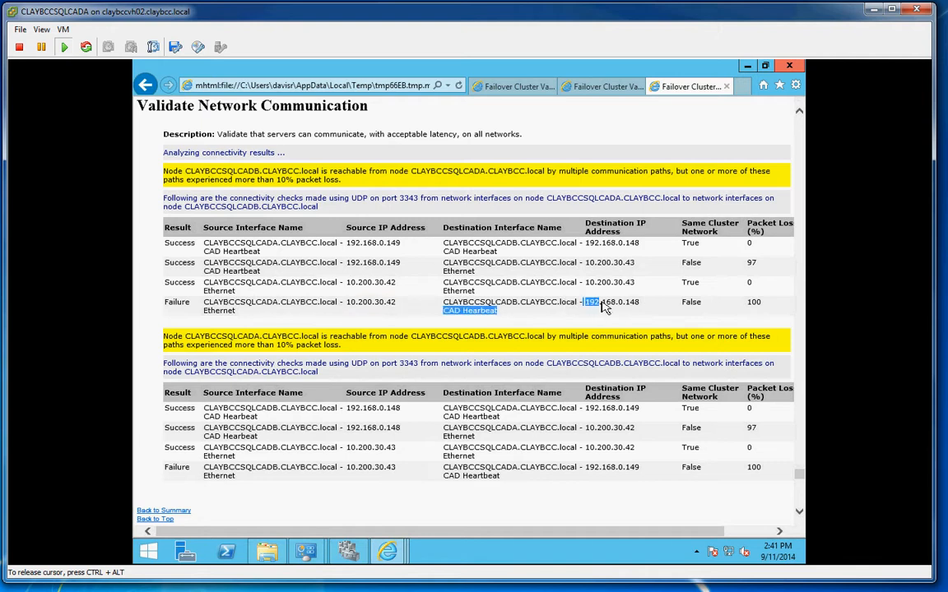
# - Look through the other sections of the validation report, including adapter, BIOS and storage test results
pyautogui.scroll(-2, 605, 308)
pyautogui.scroll(3, 604, 308)
pyautogui.scroll(5, 604, 308)
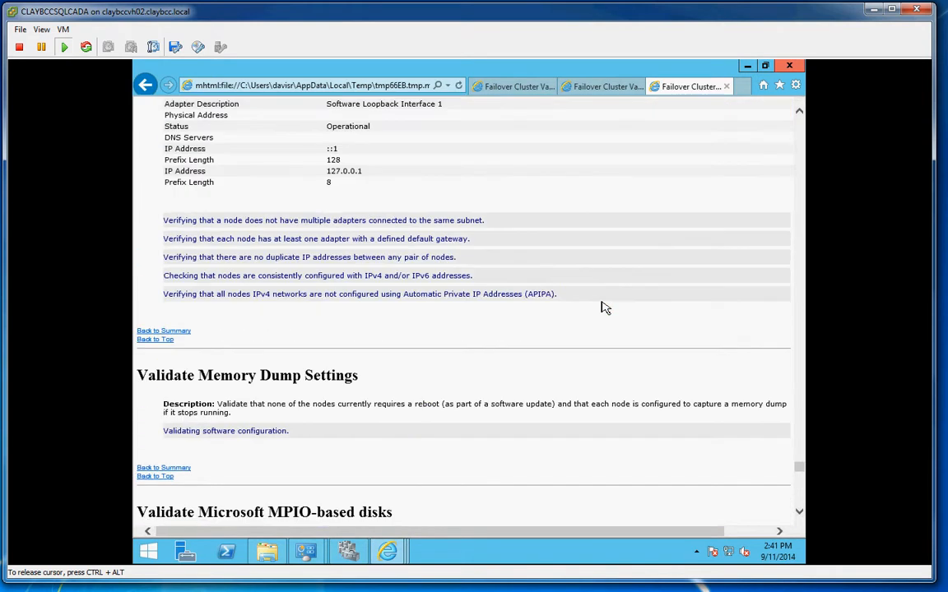
pyautogui.scroll(1, 794, 461)
pyautogui.scroll(2, 788, 214)
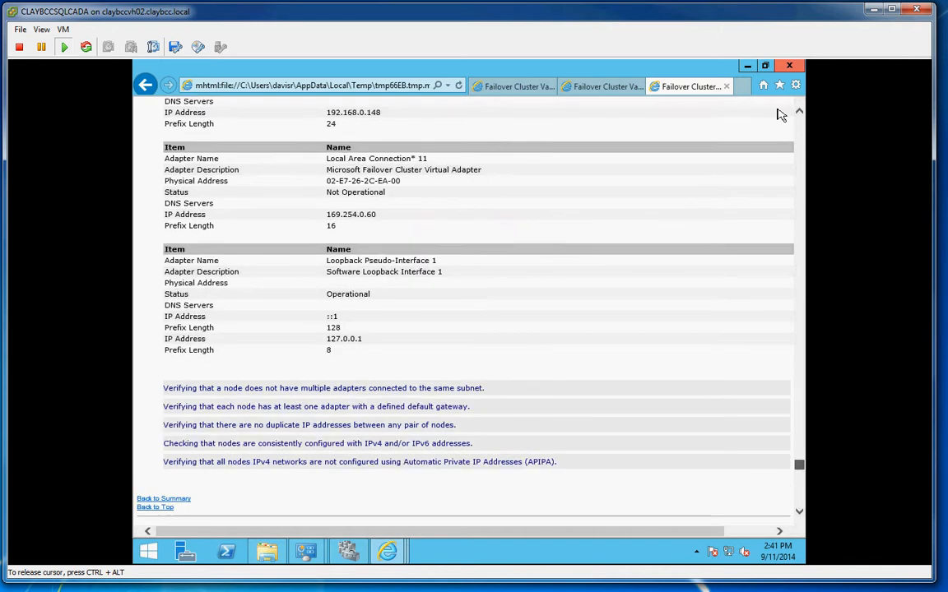
pyautogui.moveTo(787, 214); pyautogui.dragTo(797, 124)
pyautogui.scroll(-3, 404, 375)
pyautogui.scroll(-12, 403, 376)
pyautogui.scroll(-12, 404, 376)
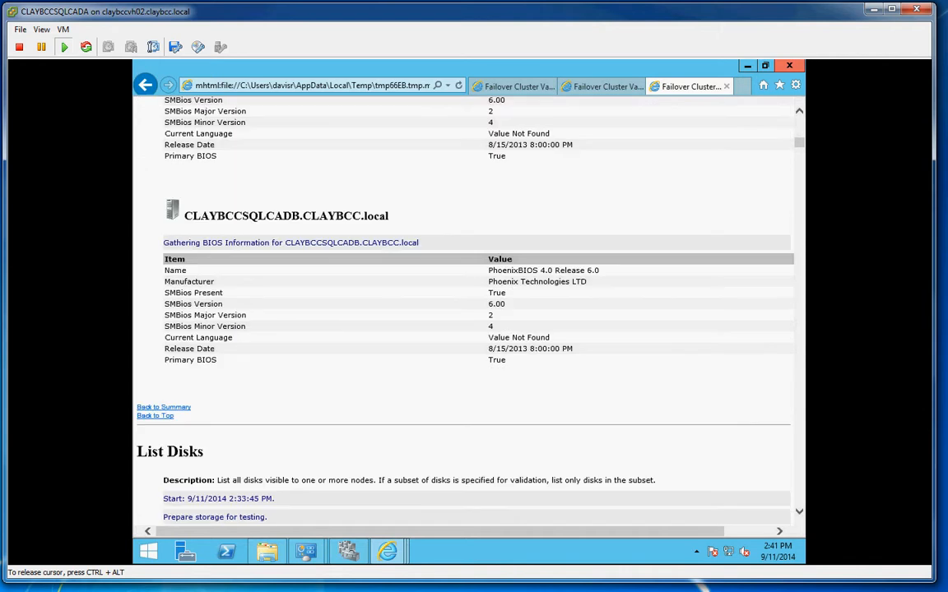
pyautogui.scroll(15, 403, 374)
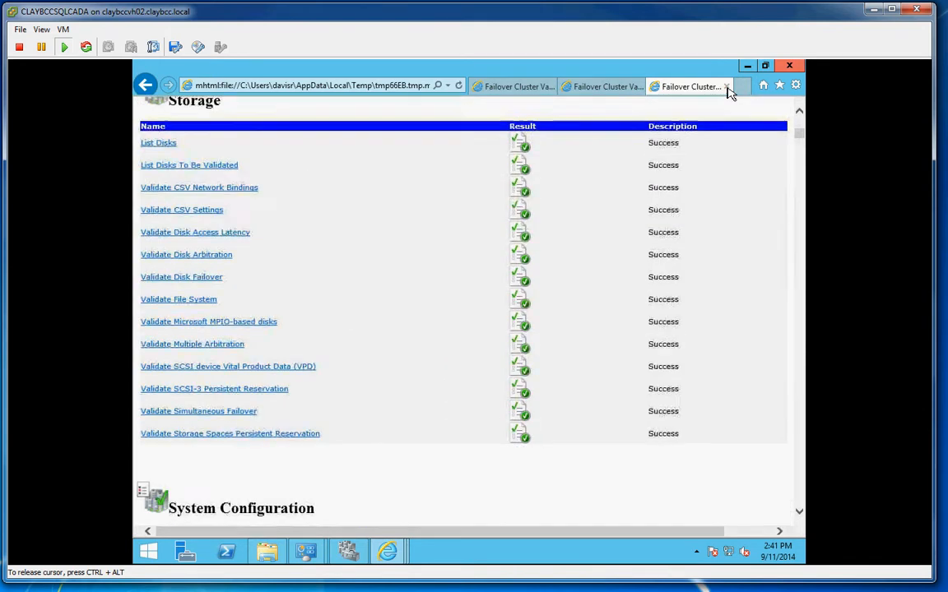
# - Close the validation reports and finish the validation wizard, creating the cluster now using the validated nodes
pyautogui.click(726, 86)
pyautogui.click(727, 86)
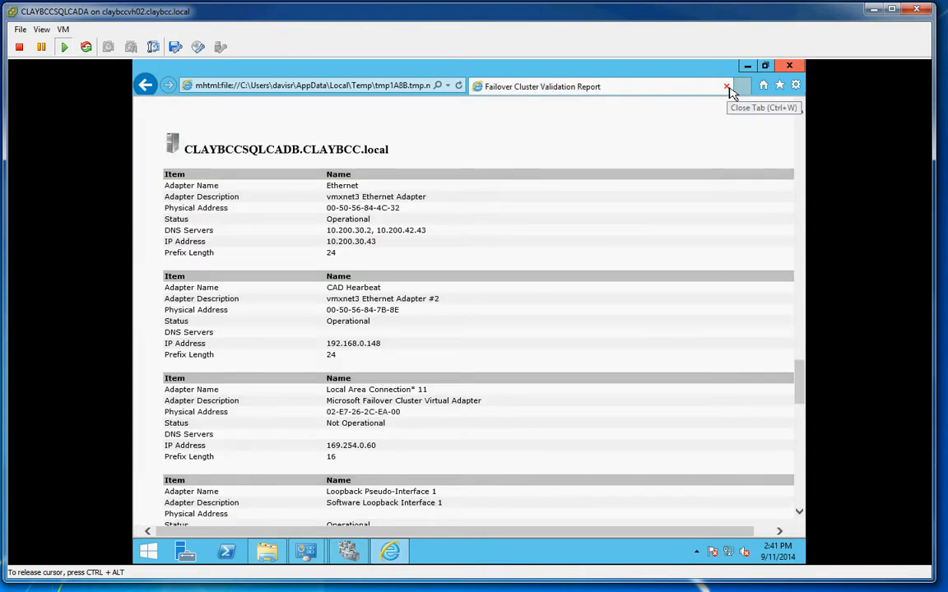
pyautogui.click(727, 87)
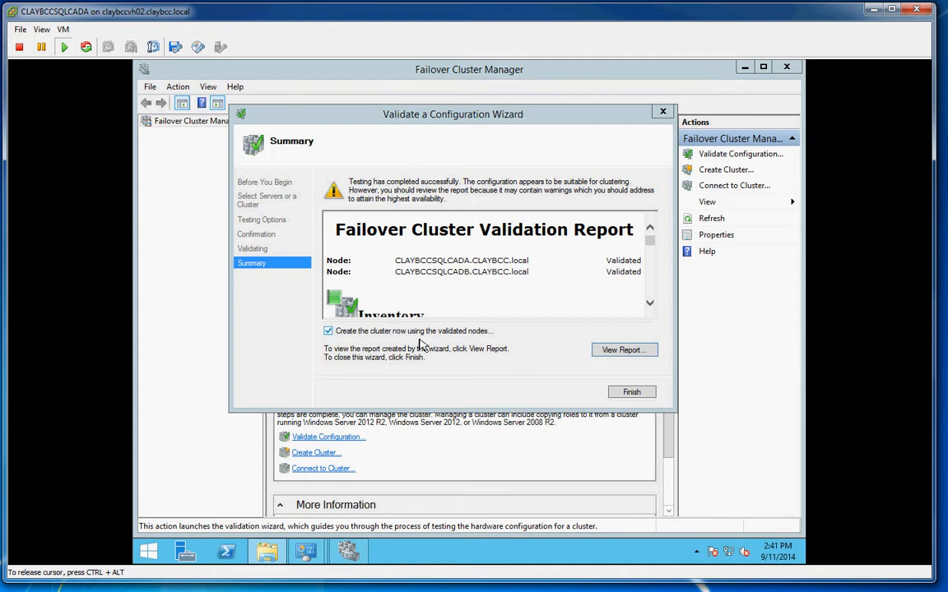
pyautogui.click(630, 394)
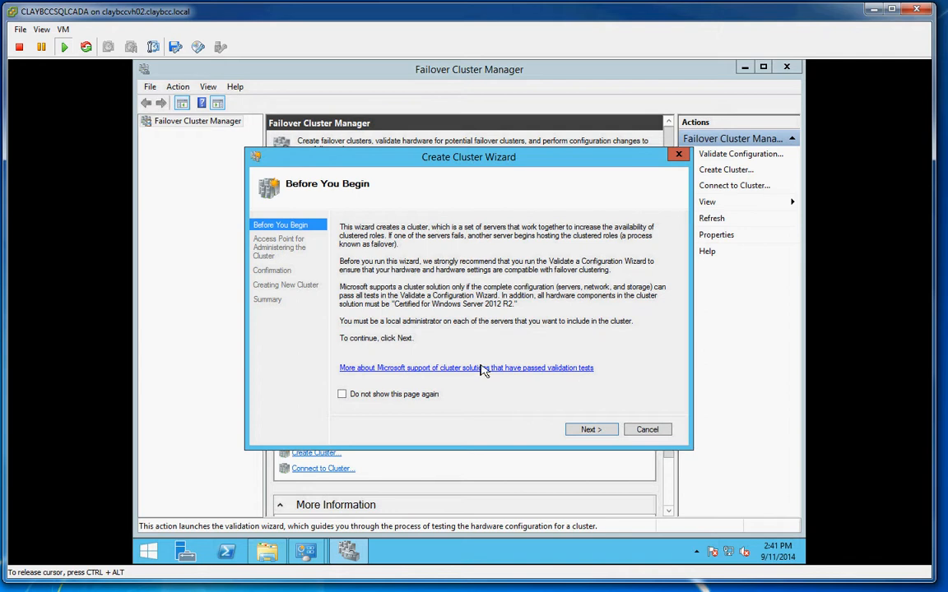
# - Name the new cluster CLAYBCCWCADCLS and set its address on the 10.200.30.0/24 network to 10.200.30.45
pyautogui.click(605, 436)
pyautogui.moveTo(511, 161); pyautogui.dragTo(485, 153)
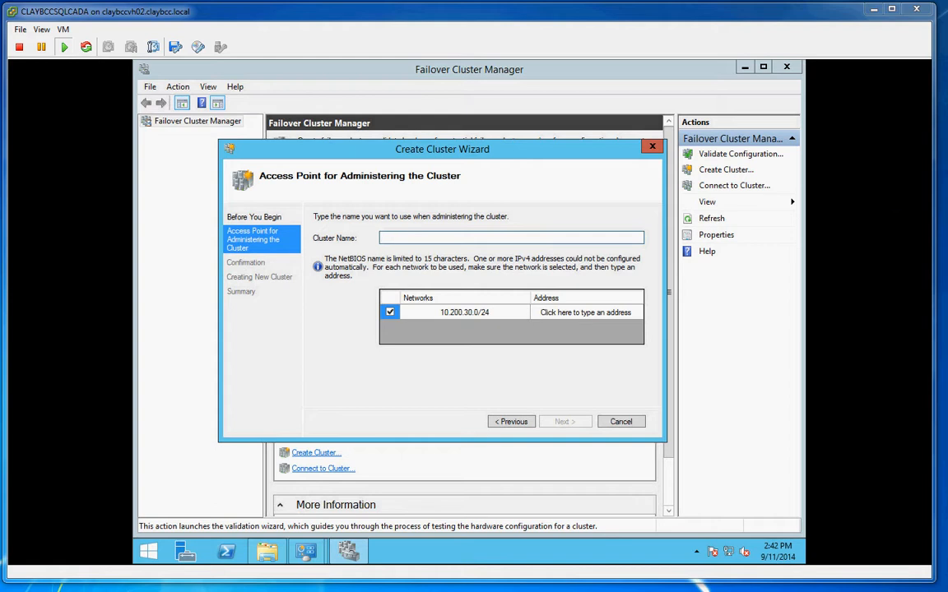
pyautogui.click(453, 237)
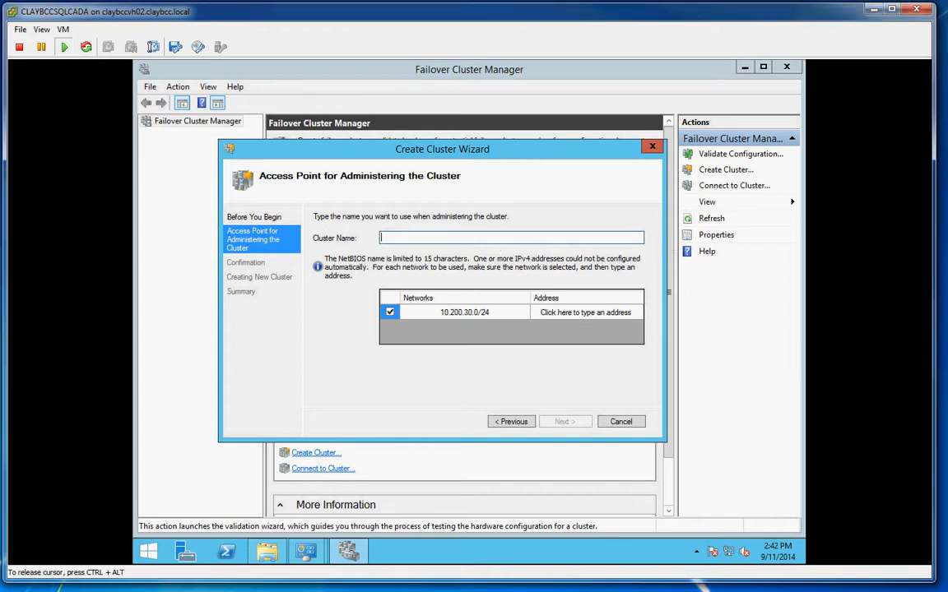
pyautogui.write('192.168.0.149\tclaybccsqlcada.claybcc.local')
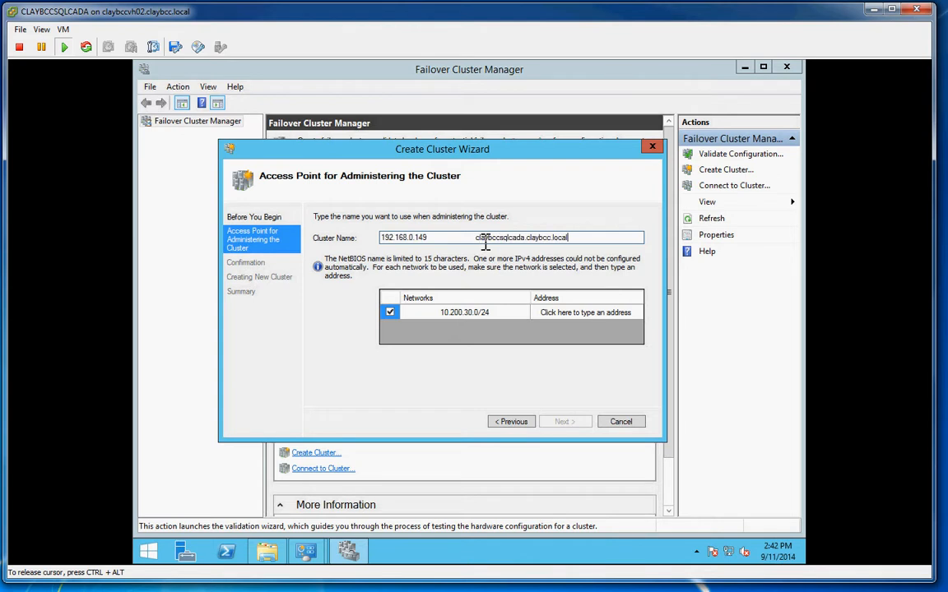
pyautogui.moveTo(585, 238); pyautogui.dragTo(342, 239)
pyautogui.press('BackSpace')
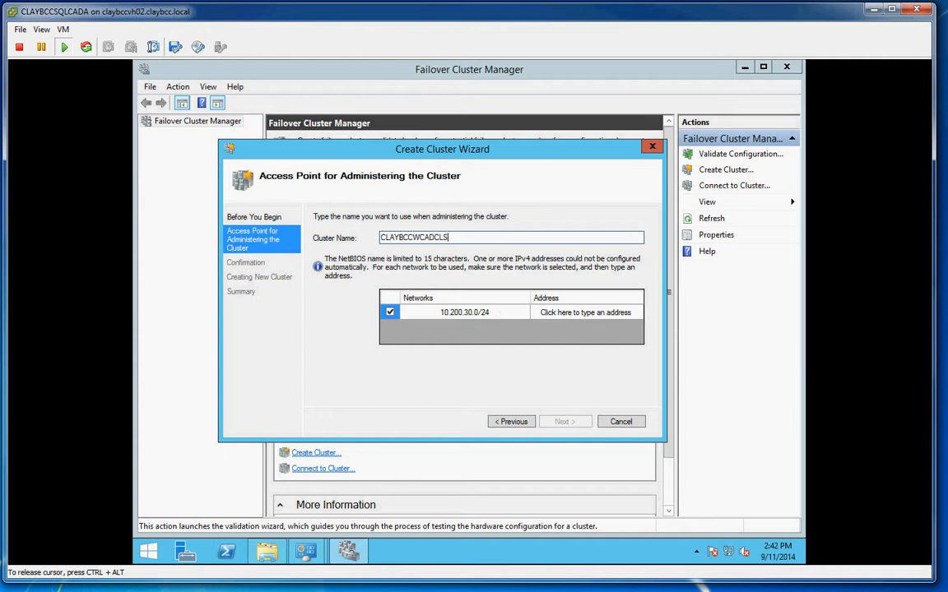
pyautogui.click(563, 313)
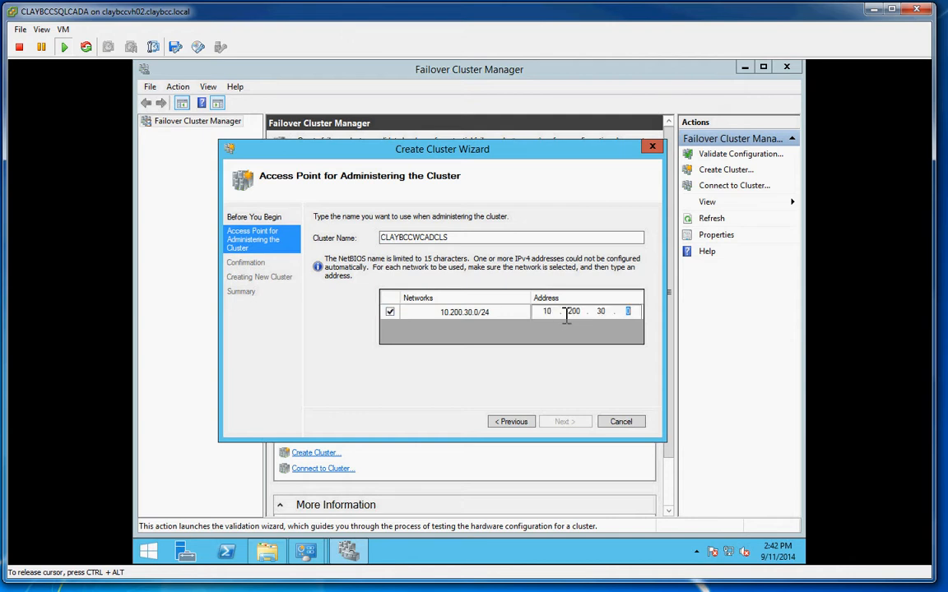
pyautogui.write('45')
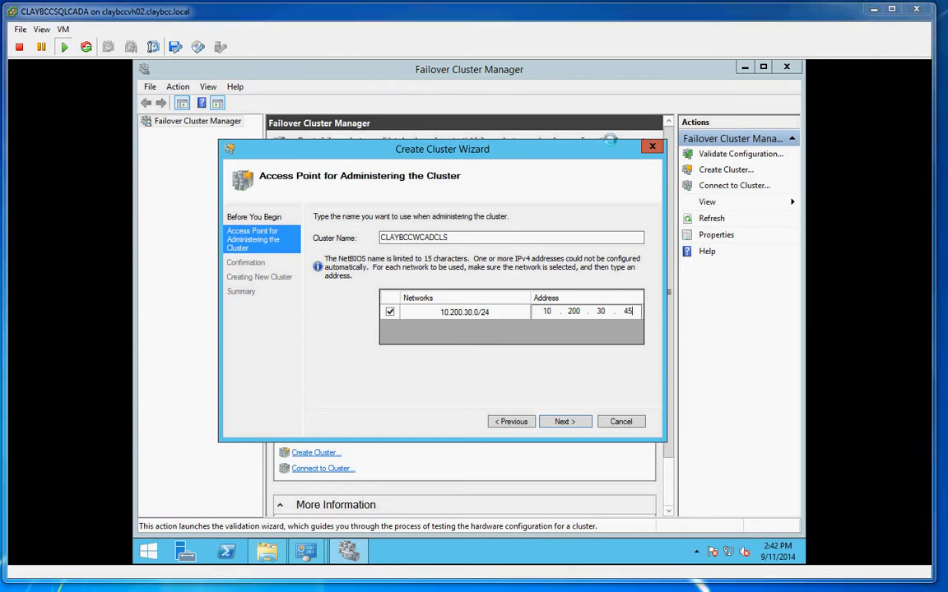
# - Switch to the DNS console, refresh the claybcc.local zone, sort its records by data and check whether 10.200.30.45 is in use
pyautogui.moveTo(772, 173); pyautogui.dragTo(561, 133)
pyautogui.doubleClick(563, 136)
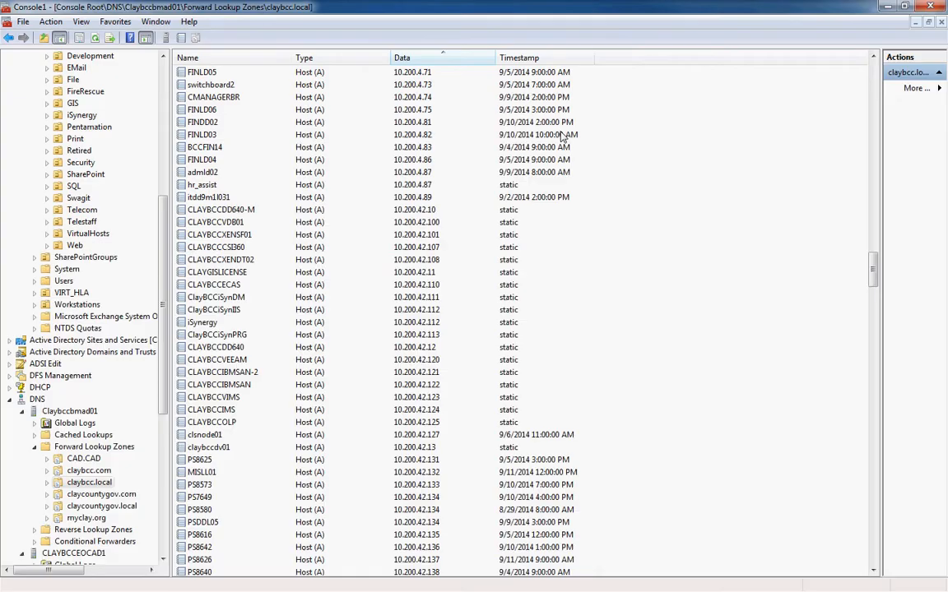
pyautogui.click(95, 38)
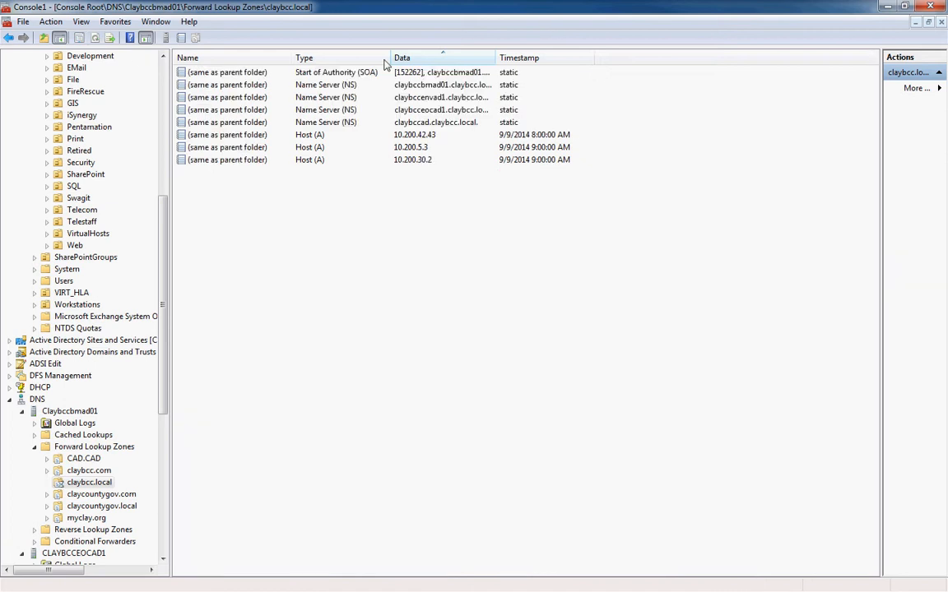
pyautogui.click(414, 59)
pyautogui.scroll(-20, 436, 470)
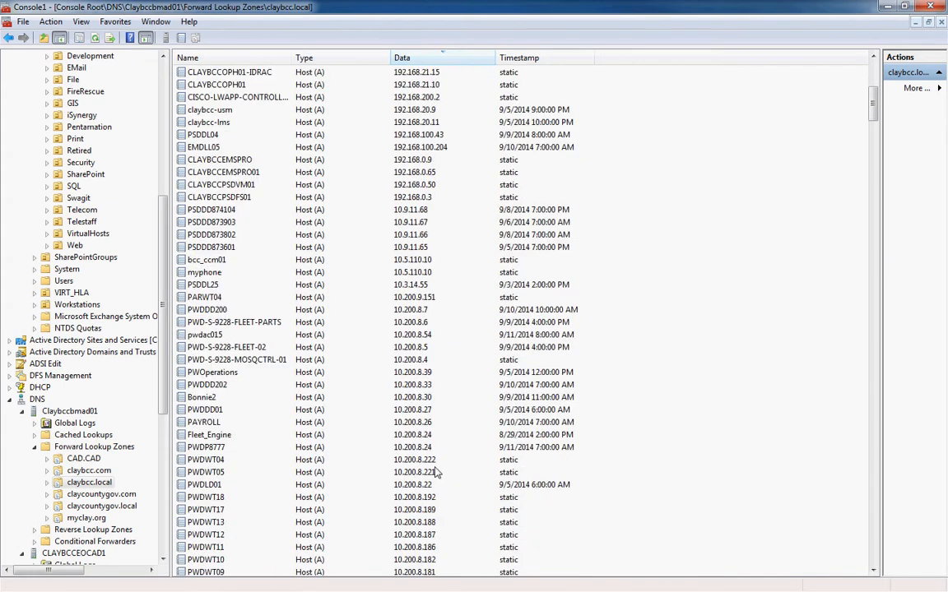
pyautogui.scroll(-20, 436, 472)
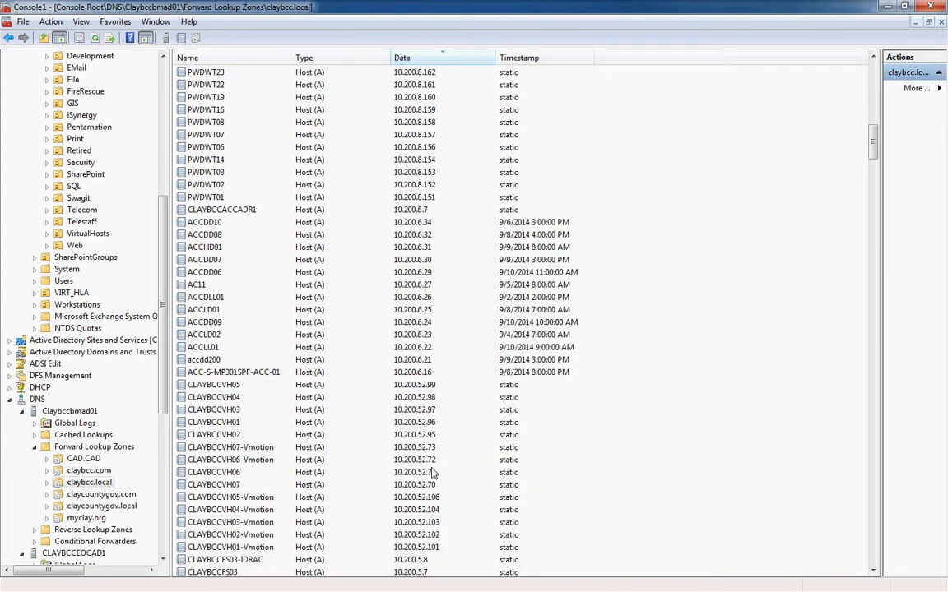
pyautogui.scroll(-20, 434, 474)
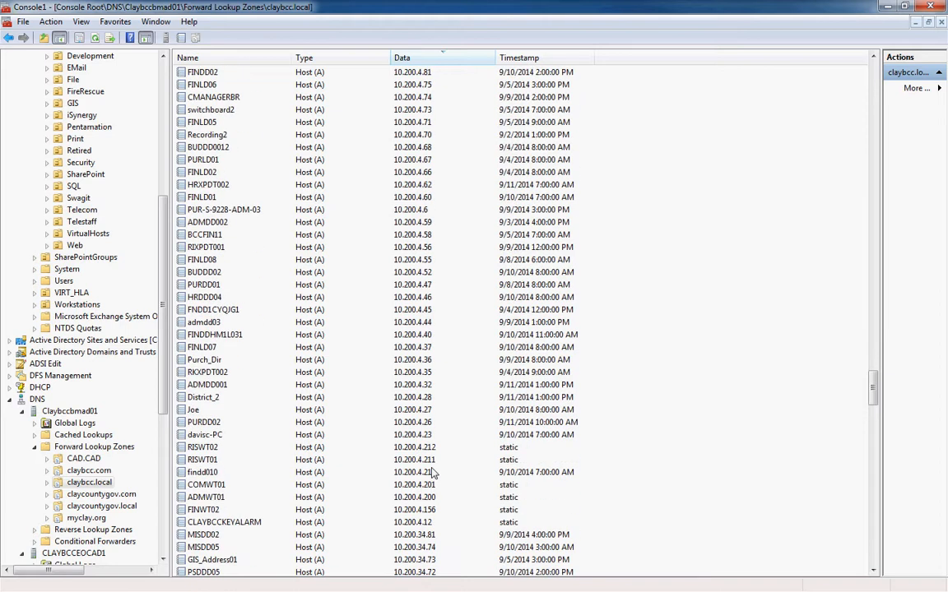
pyautogui.scroll(-3, 434, 474)
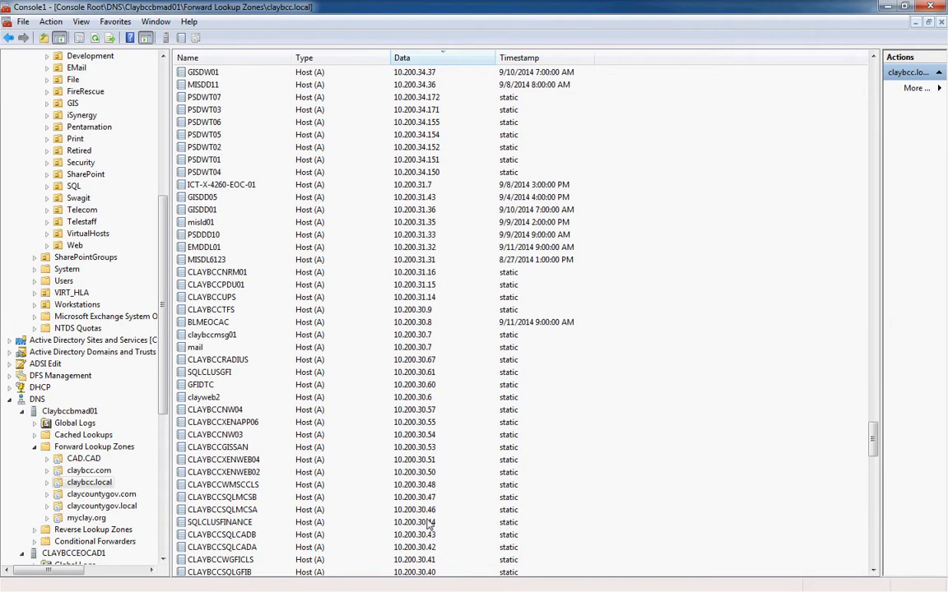
pyautogui.click(429, 523)
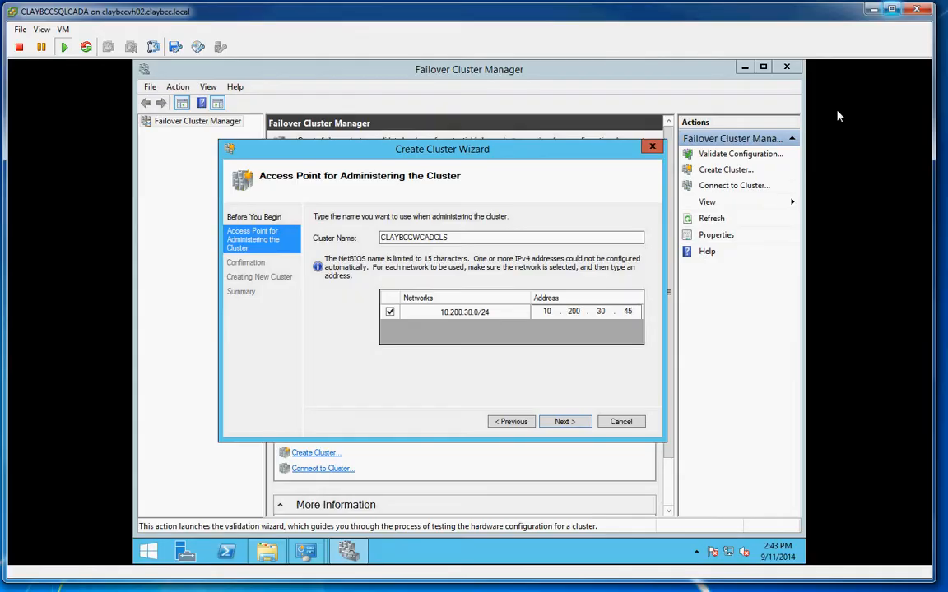
# - Return to the Create Cluster Wizard and create the cluster with all eligible storage added
pyautogui.click(463, 411)
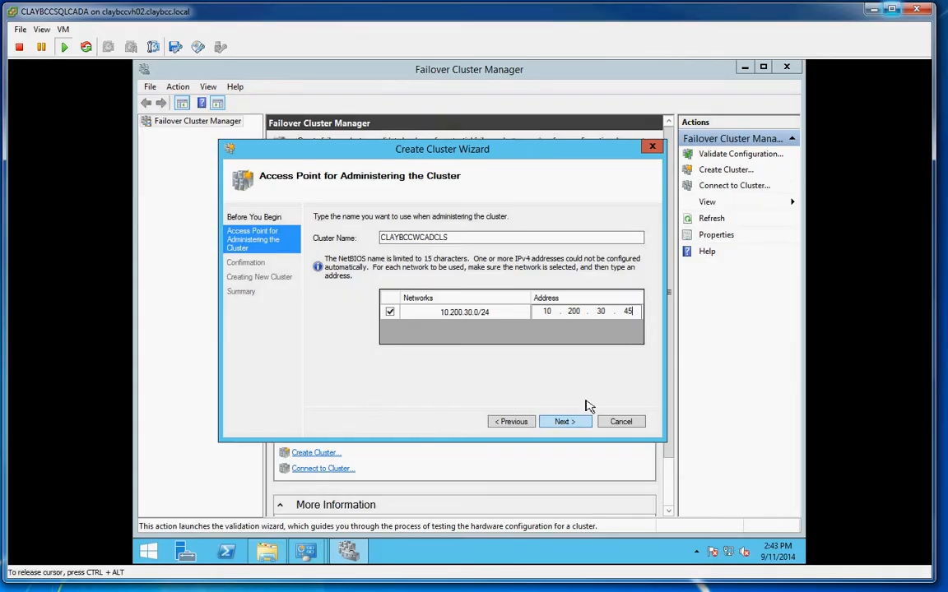
pyautogui.click(563, 421)
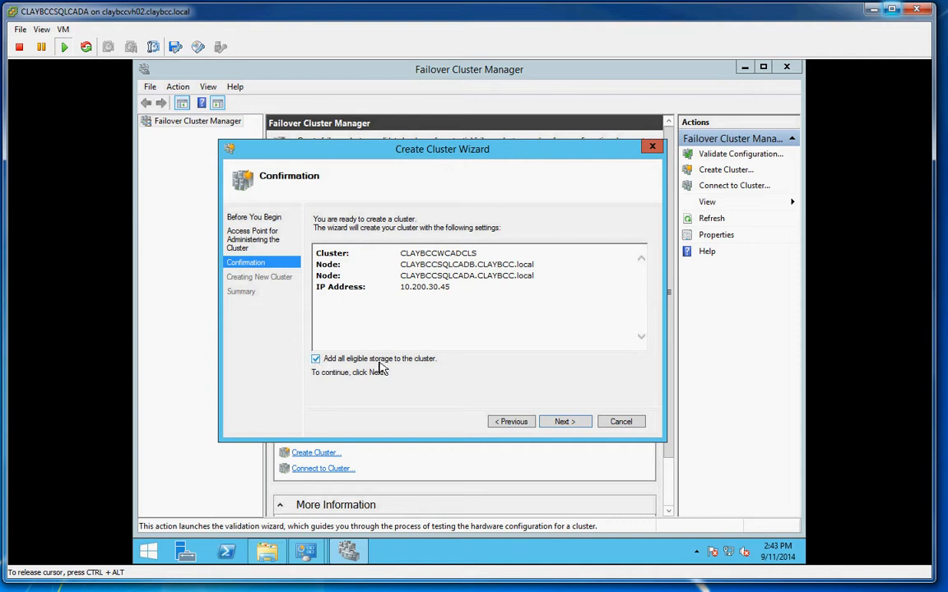
pyautogui.click(565, 422)
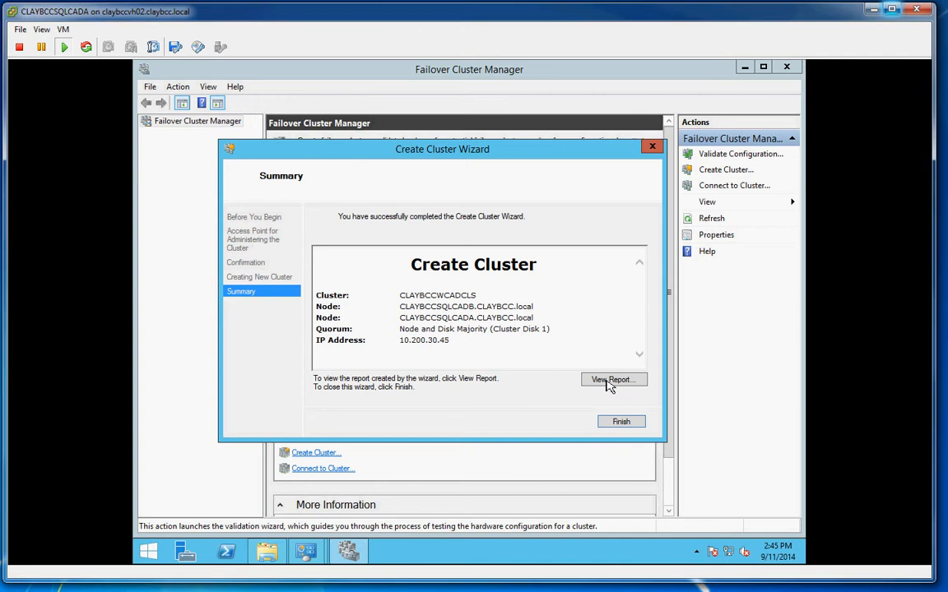
# - View the cluster creation report, close it and finish the wizard
pyautogui.click(609, 381)
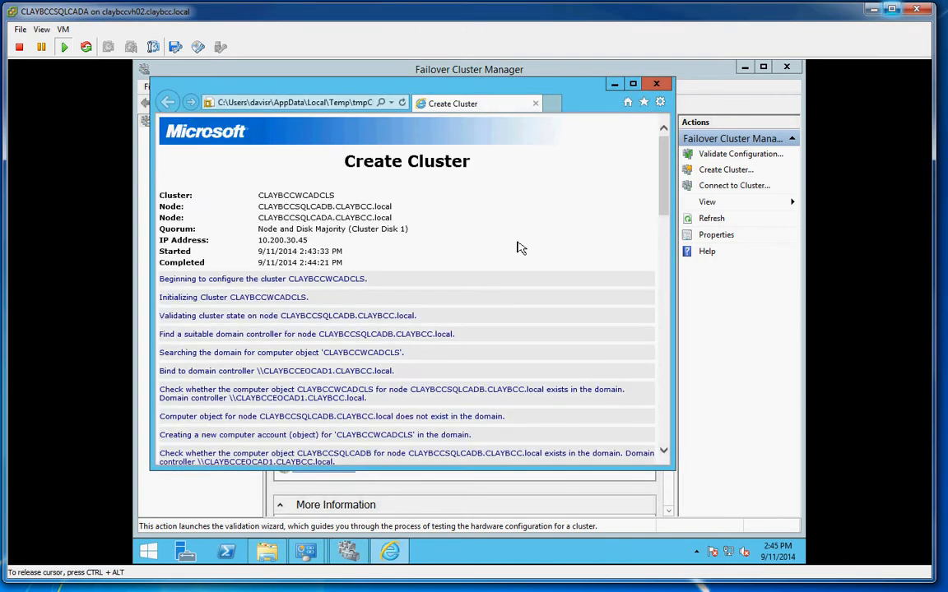
pyautogui.click(655, 84)
pyautogui.click(621, 422)
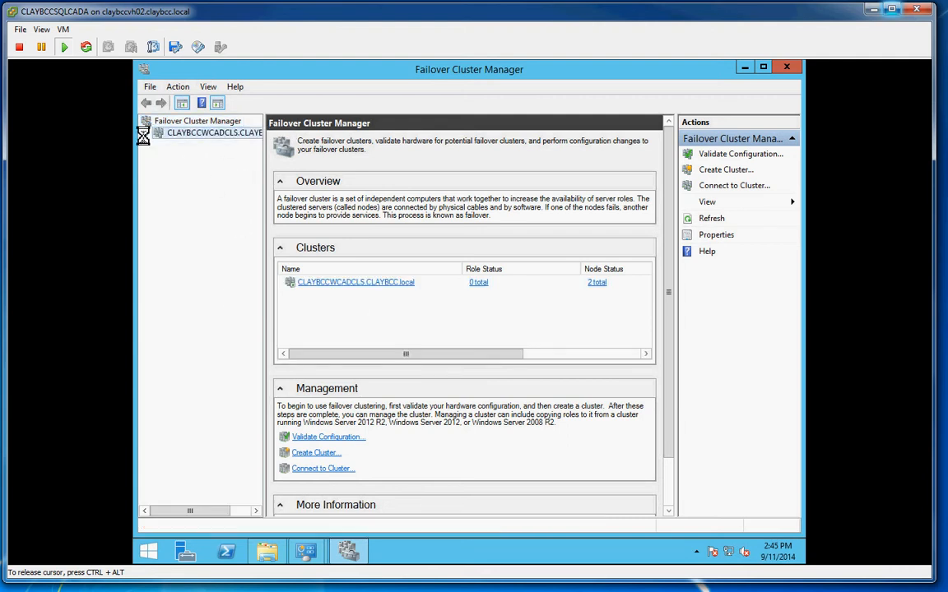
# - Expand the new cluster and inspect its storage disks, the details of Cluster Disk 1, and its nodes
pyautogui.click(149, 135)
pyautogui.click(164, 169)
pyautogui.click(185, 181)
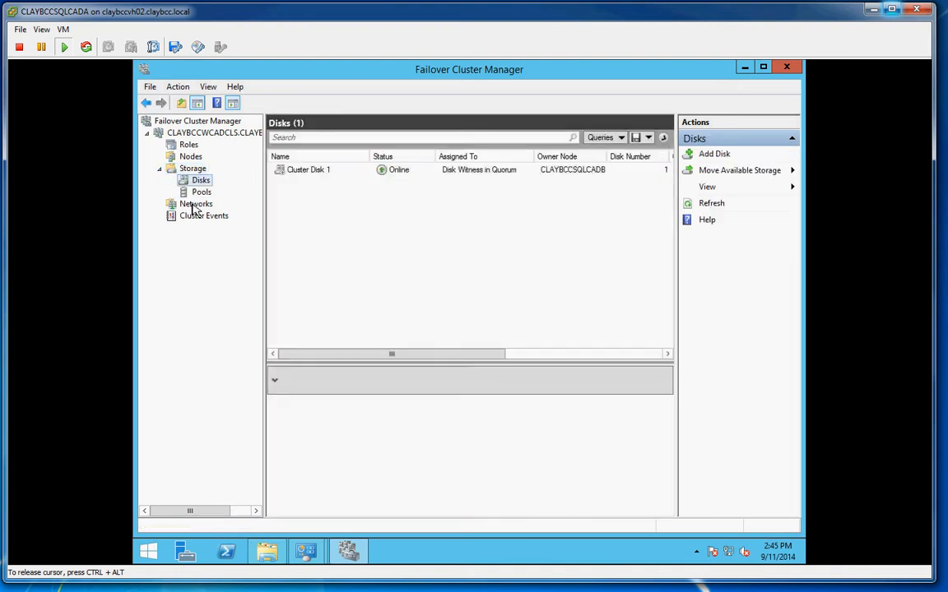
pyautogui.click(465, 176)
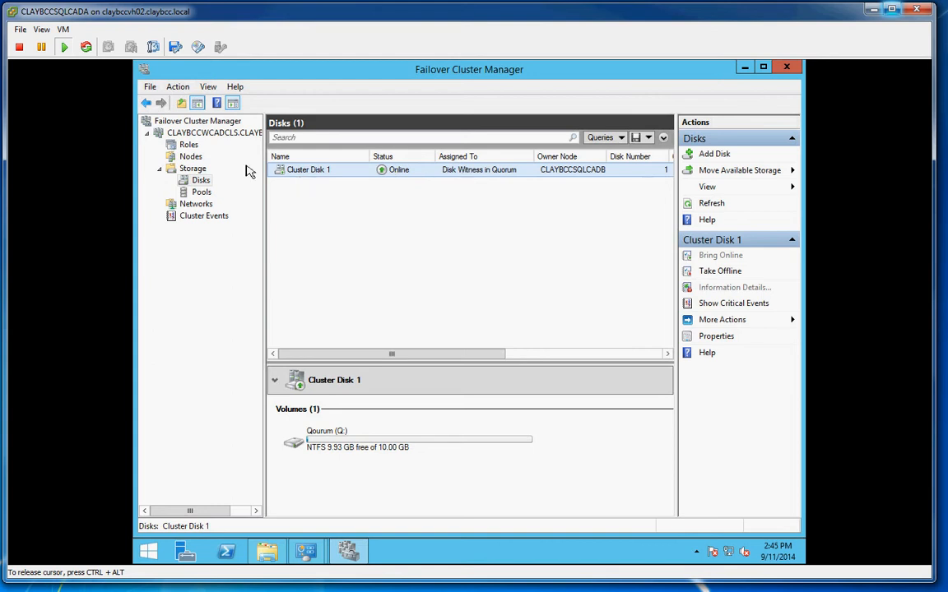
pyautogui.click(191, 157)
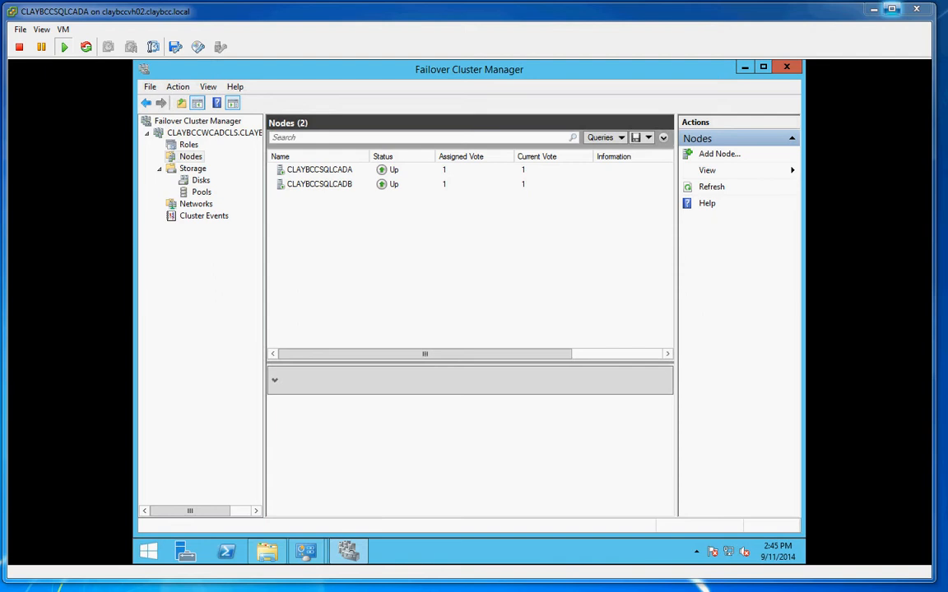
# - Switch to the DNS console and start a new host record named CLAYBCCWCADCLS in the claybcc.local forward lookup zone of CLAYBCCEOCAD1
pyautogui.hotkey('alt', 'Tab')
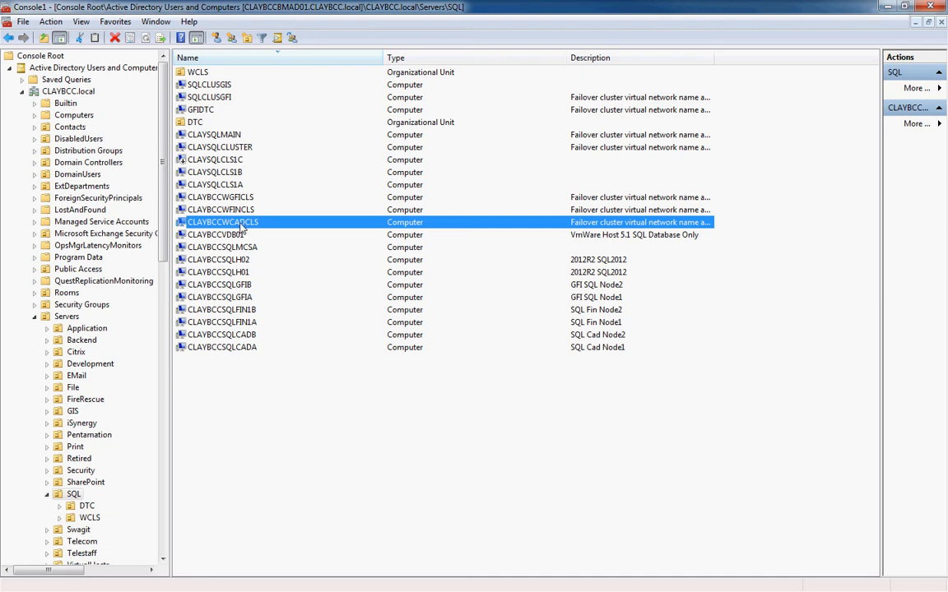
pyautogui.moveTo(162, 197); pyautogui.dragTo(164, 546)
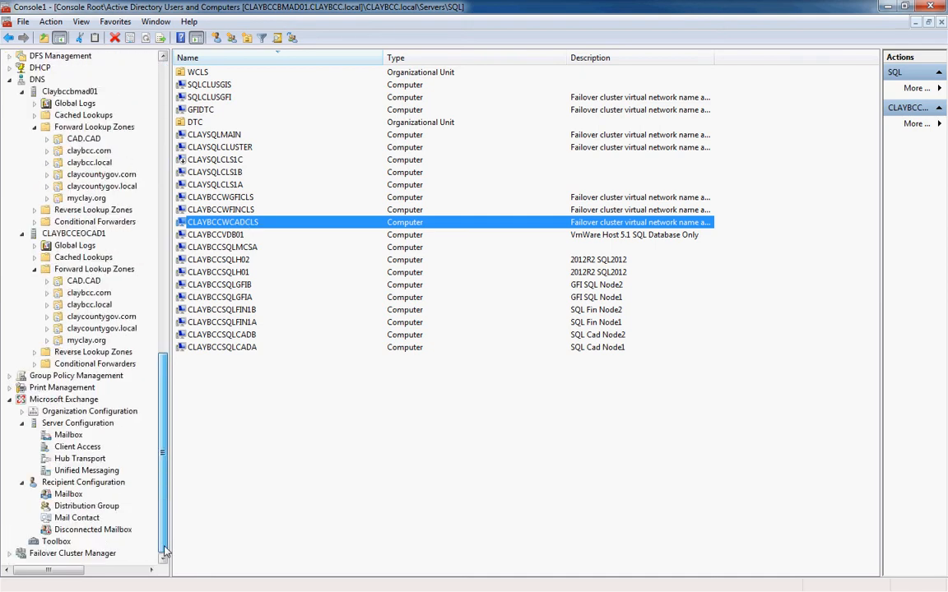
pyautogui.click(87, 306)
pyautogui.rightClick(87, 305)
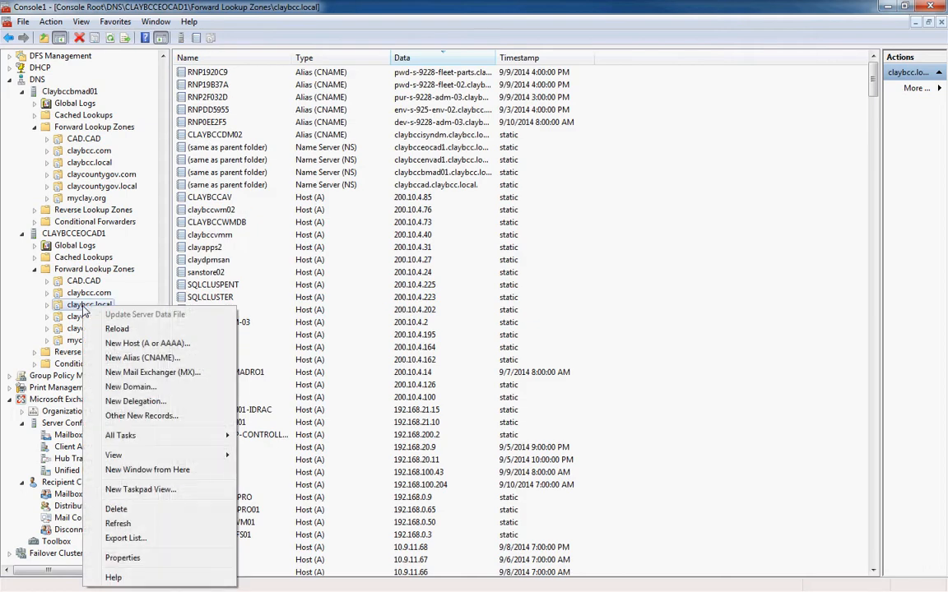
pyautogui.click(111, 286)
pyautogui.write('CLAYBCCWCADCLS')
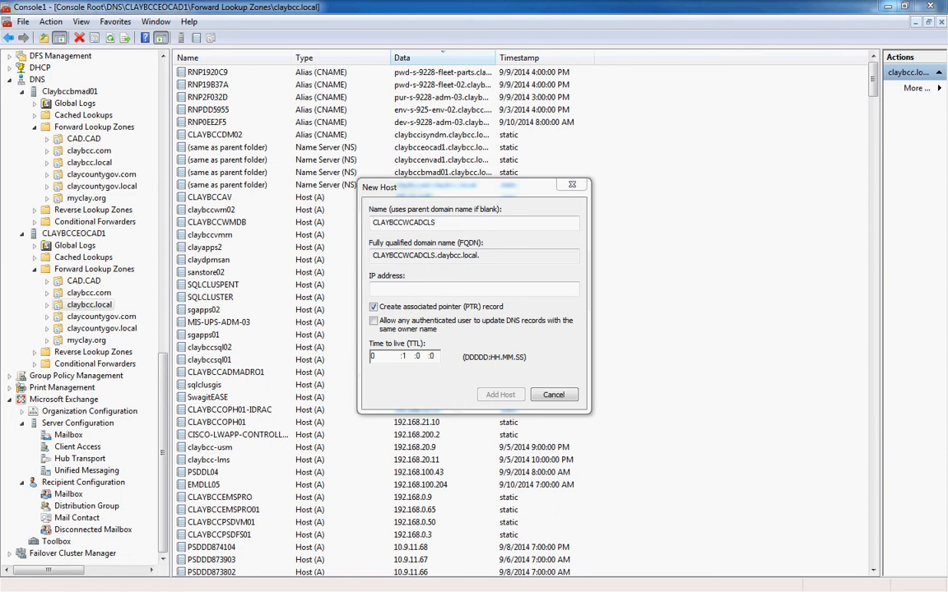
# - Give the new host the IP address 10.200.30.45, add it, finish host creation and return to Failover Cluster Manager
pyautogui.click(471, 292)
pyautogui.write('10.200.30.45')
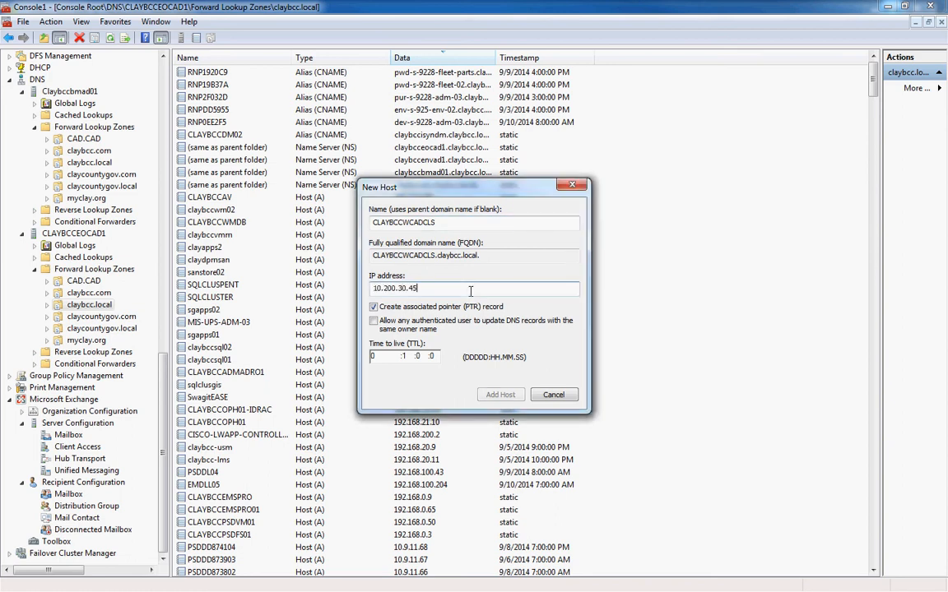
pyautogui.click(500, 395)
pyautogui.click(596, 354)
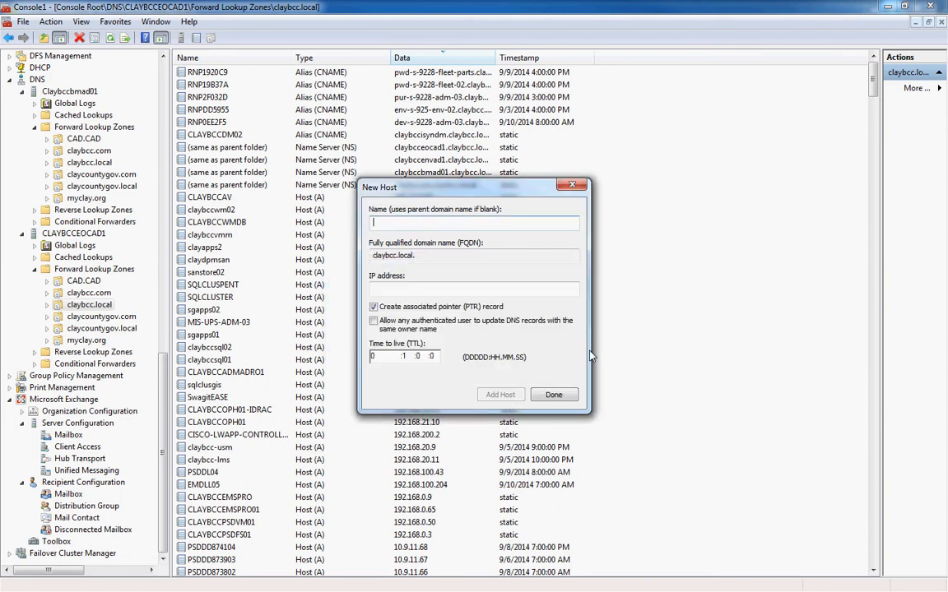
pyautogui.click(554, 395)
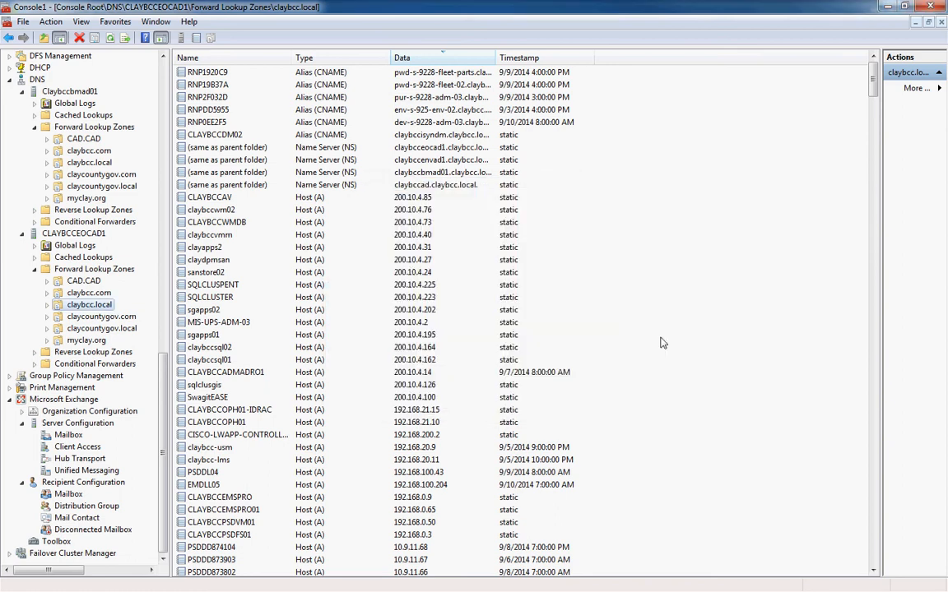
pyautogui.click(887, 7)
pyautogui.click(330, 260)
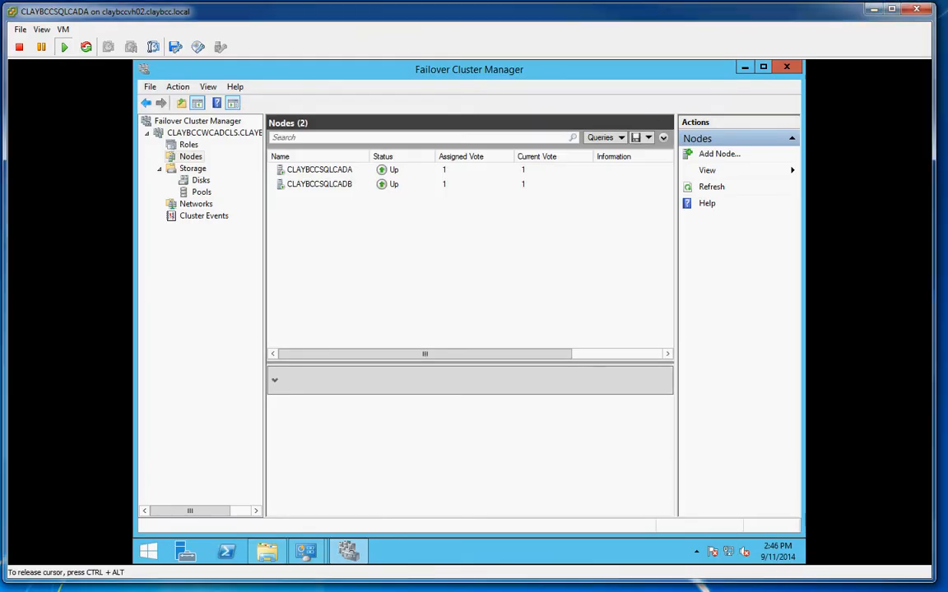